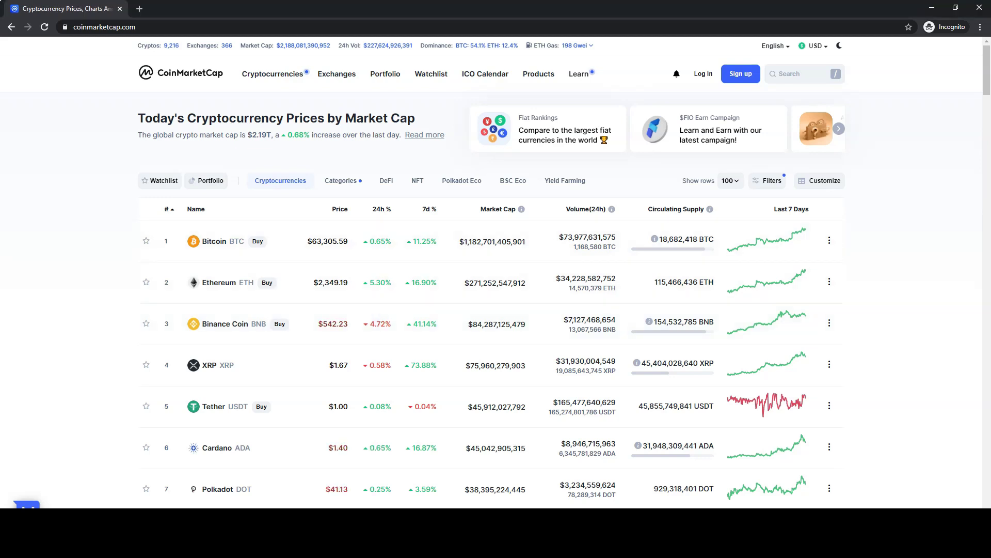
- Search CoinMarketCap for 'shiba' and open SHIBA INU's official site, shibatoken.com
key(slash)
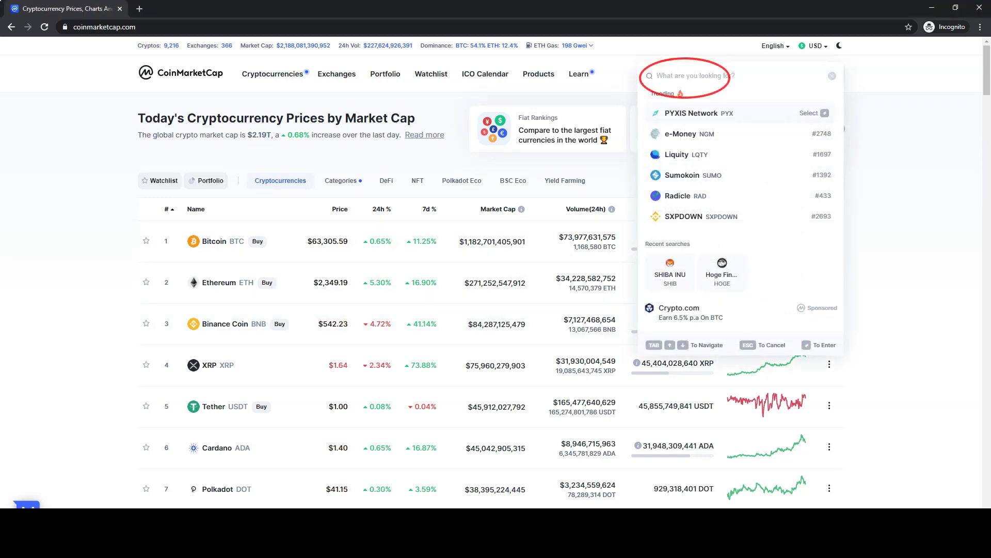
text(shiba)
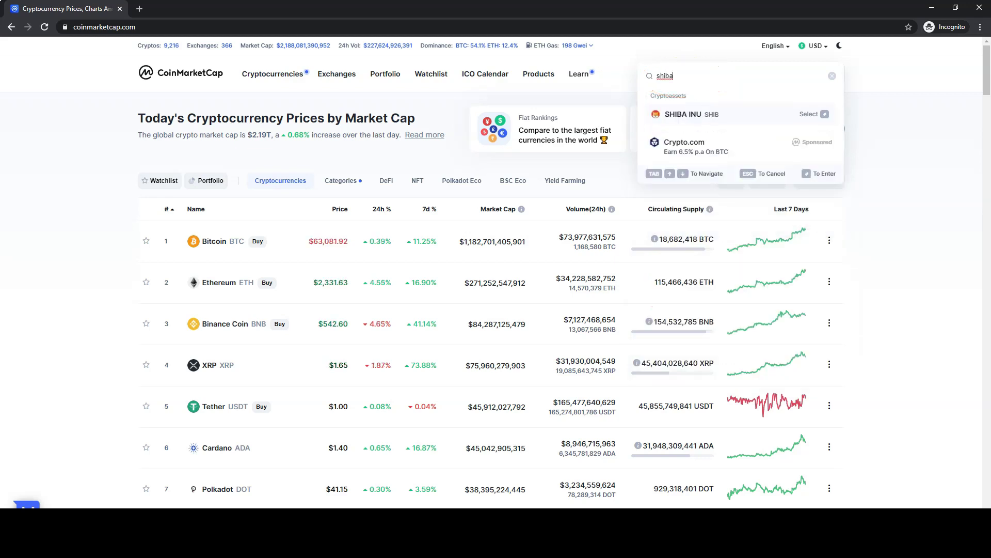
key(Return)
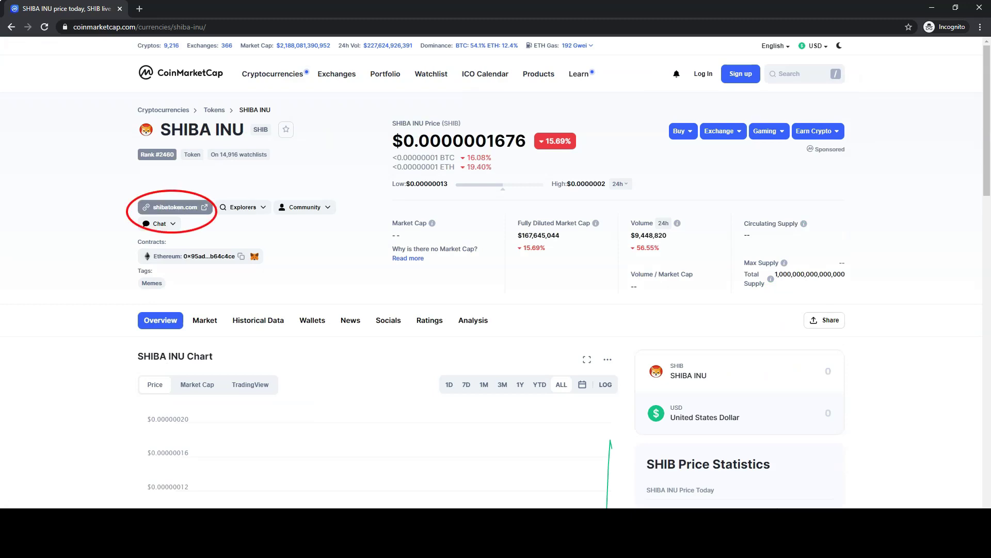
click(175, 207)
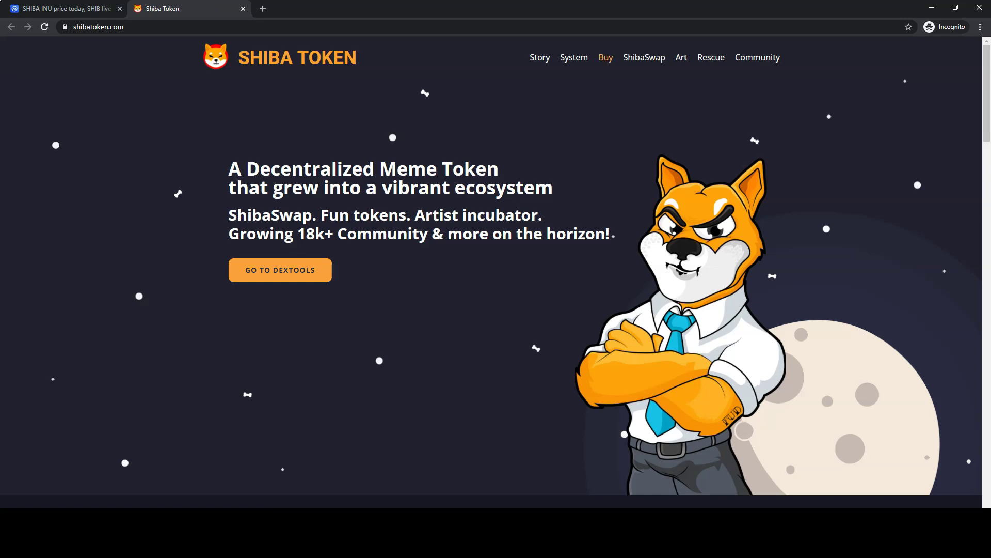
- Follow the Shiba Token site's Buy instructions through to Uniswap's SHIB import prompt
click(606, 57)
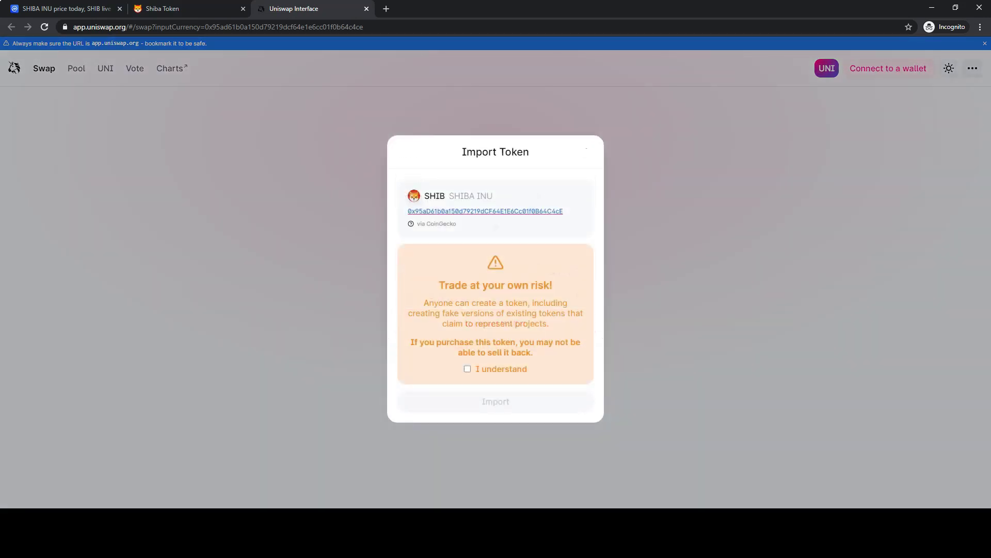
- Import SHIB, flip the swap to ETH→SHIB, and connect a Coinbase Wallet
click(467, 369)
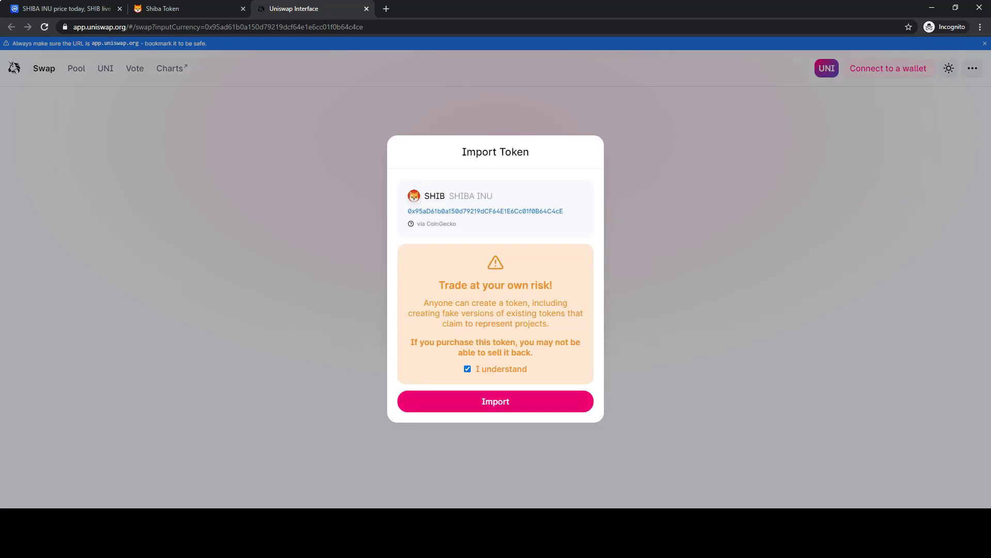
click(494, 400)
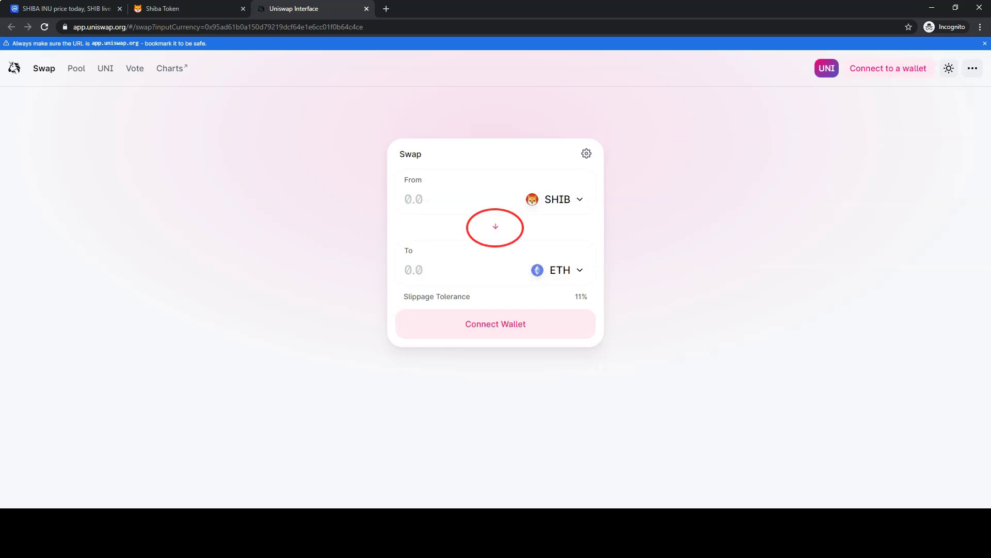
click(496, 226)
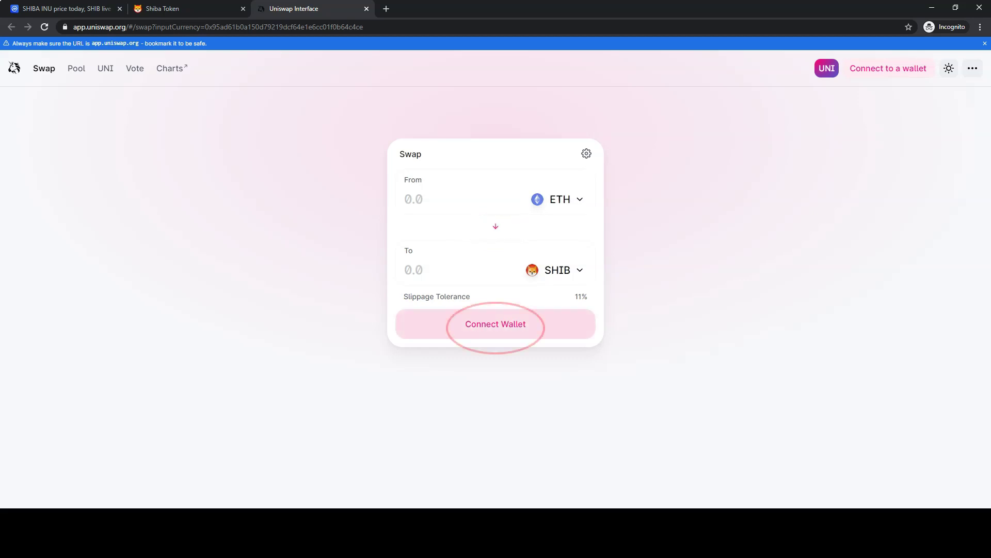
click(495, 324)
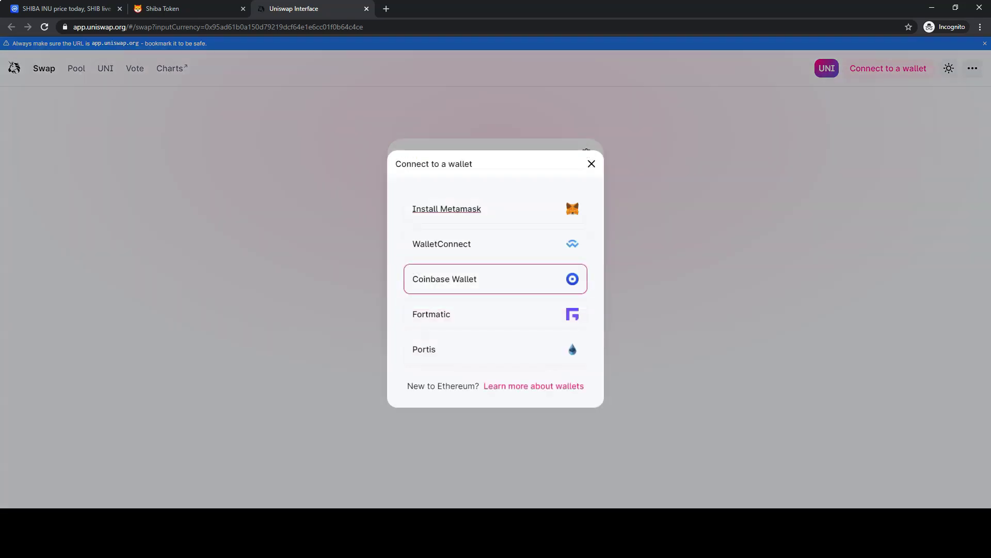
click(495, 280)
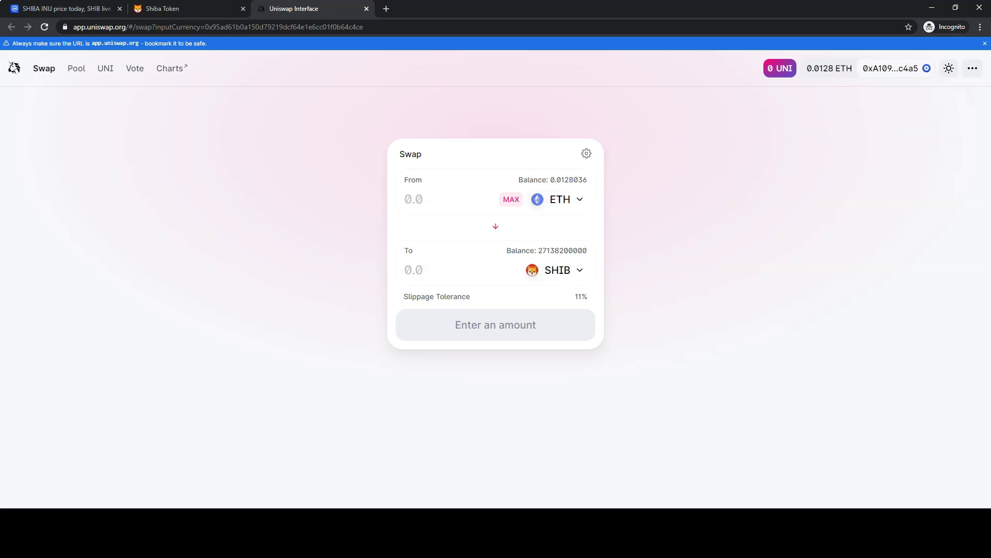
- Set the swap's slippage tolerance to 11% in the transaction settings
click(586, 153)
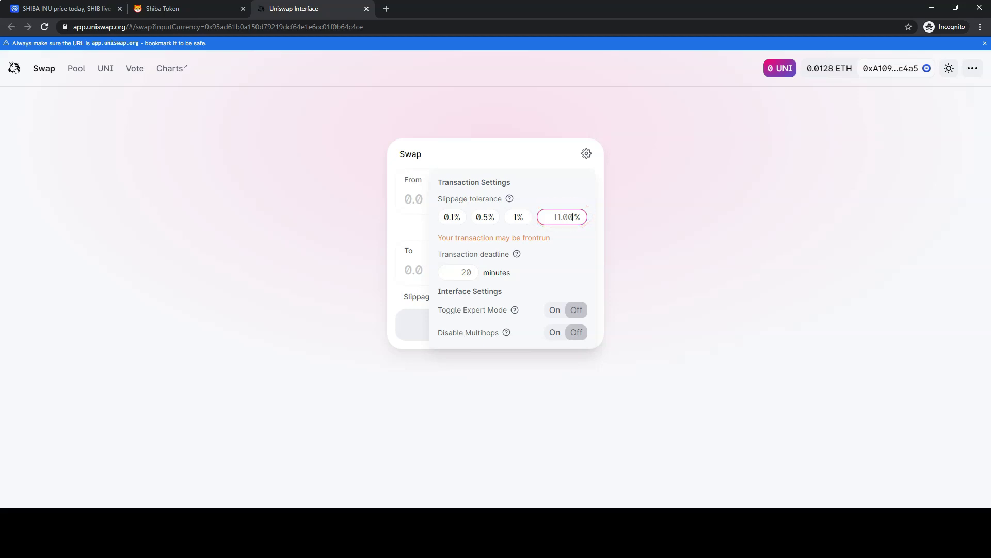
key(BackSpace)
key(BackSpace)
key(BackSpace)
key(Escape)
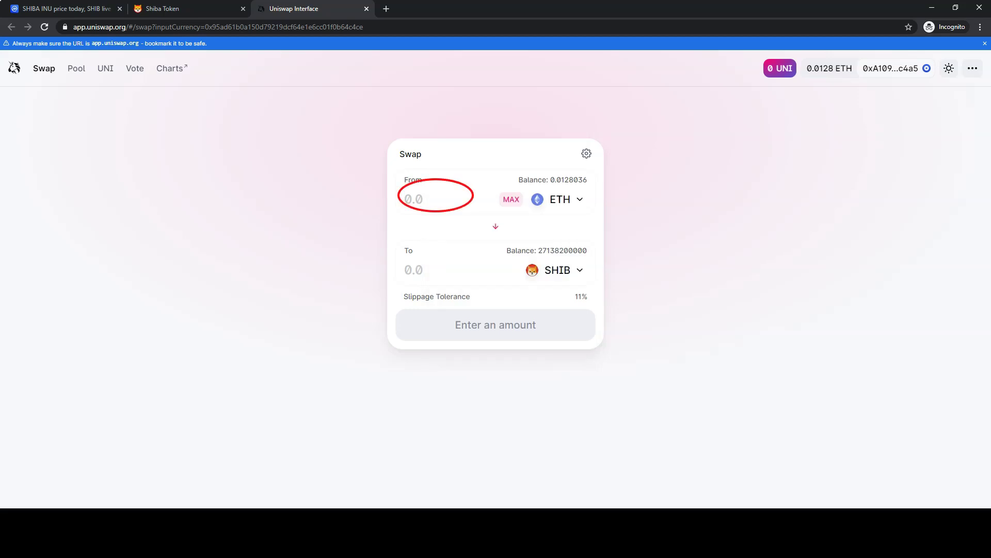
text(0)
text(.0)
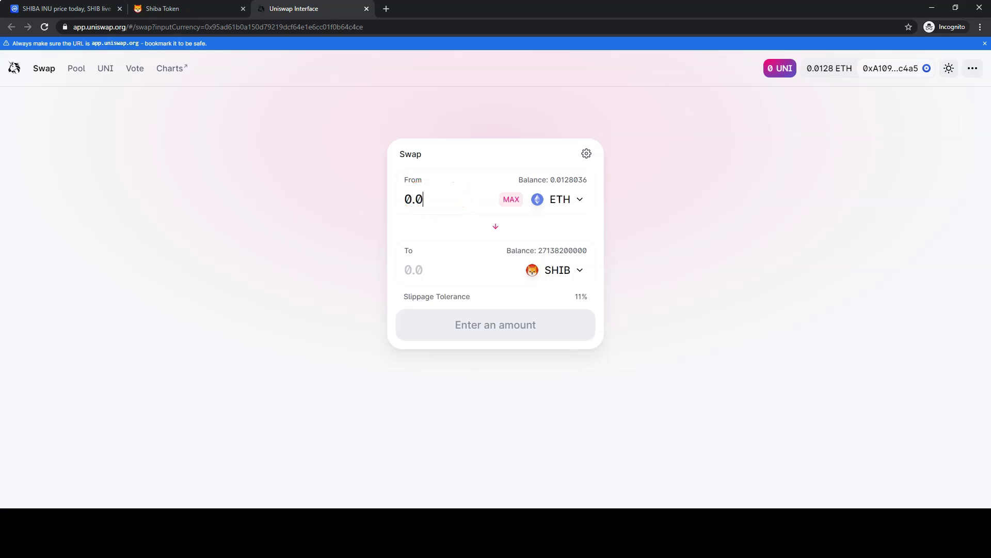
text(1)
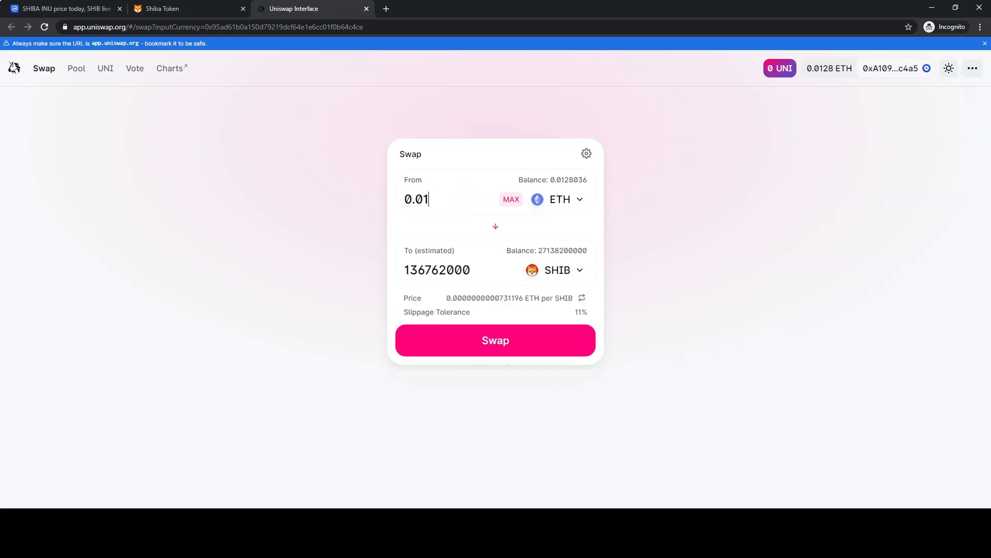